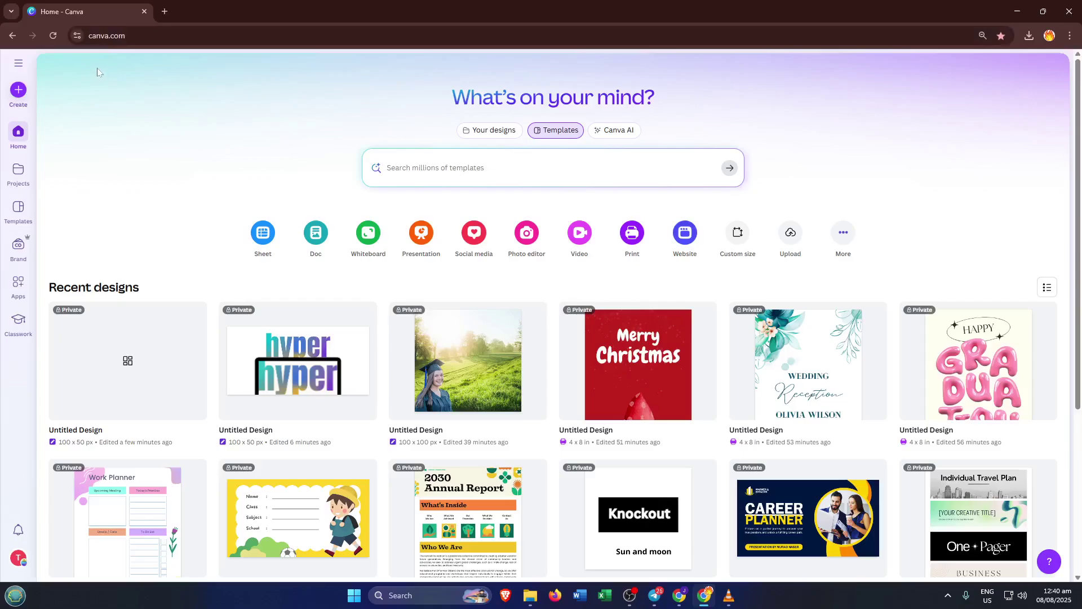
# Begin a new design and search the For you design types for 'post' to find Poster (A3 Portrait).
pyautogui.click(18, 91)
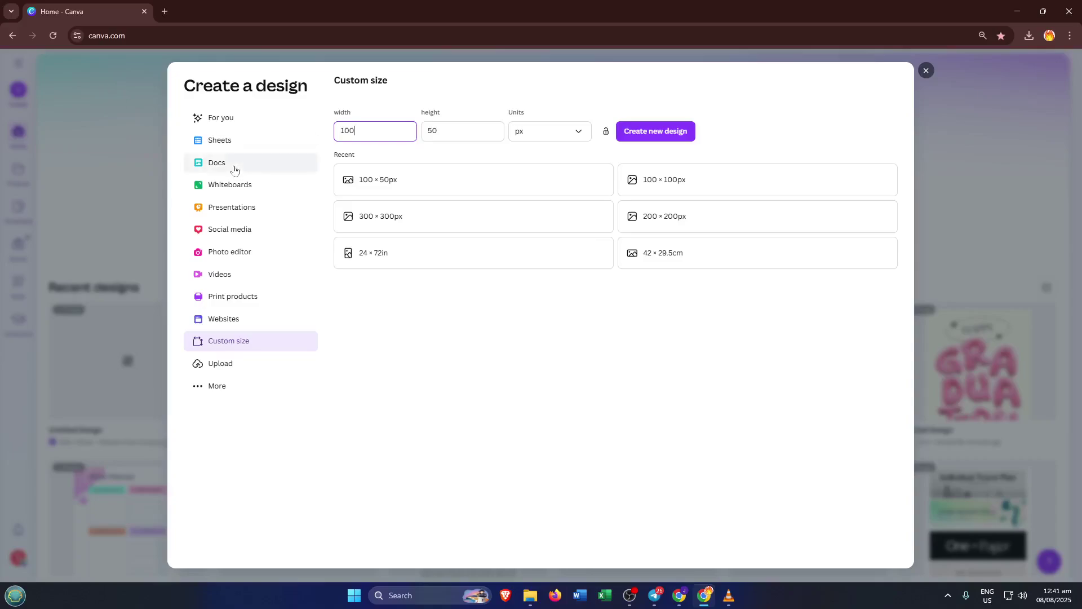
pyautogui.click(248, 120)
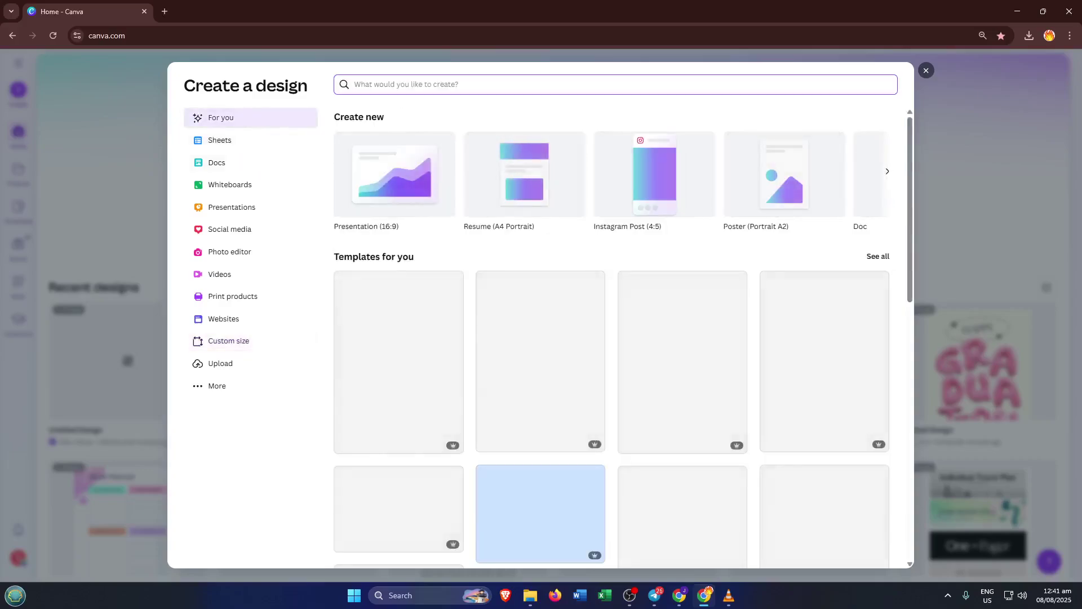
pyautogui.write('pos')
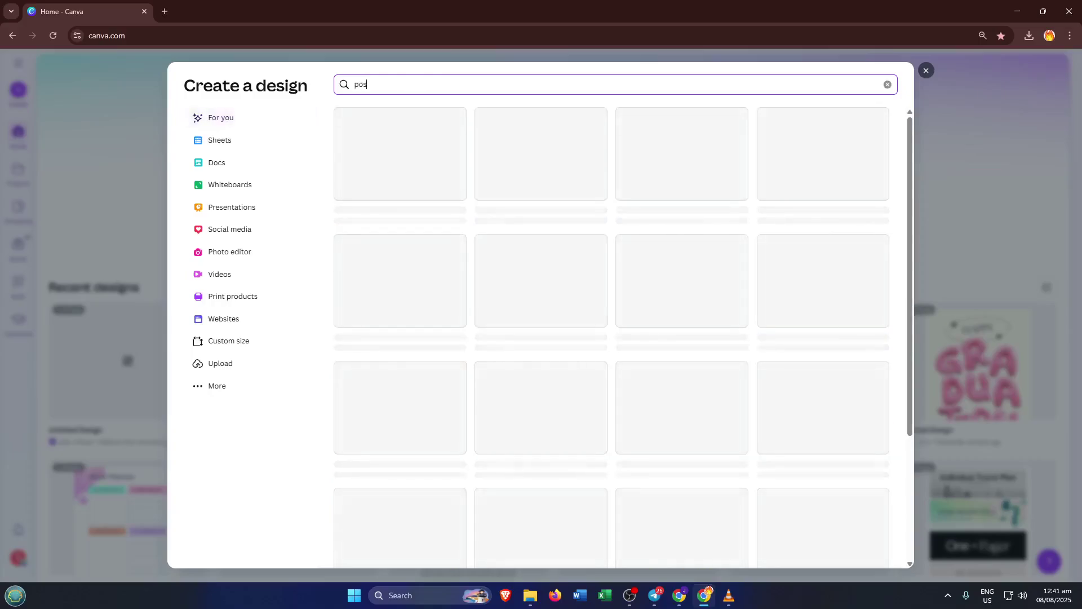
pyautogui.write('t')
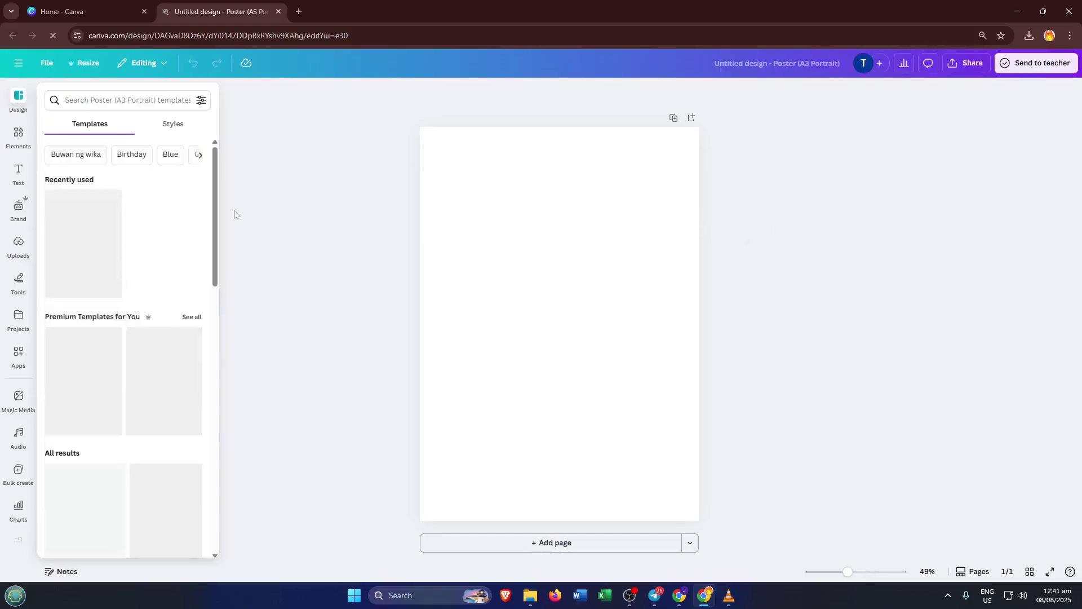
# Search templates for 'scientific poster' and apply the blue Laboratory Medical Services template.
pyautogui.scroll(-1, 147, 270)
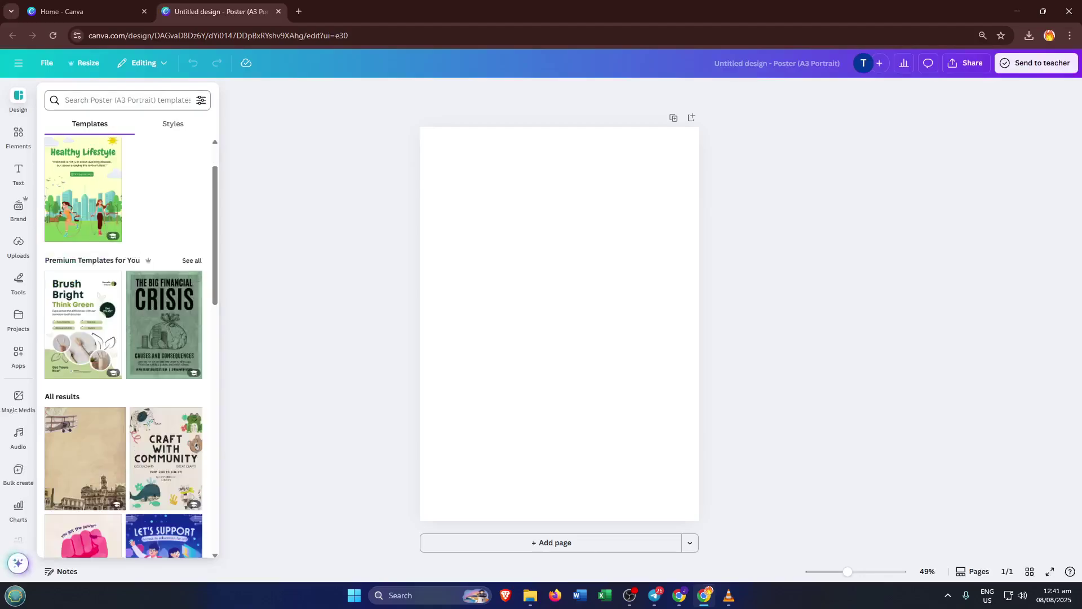
pyautogui.click(85, 100)
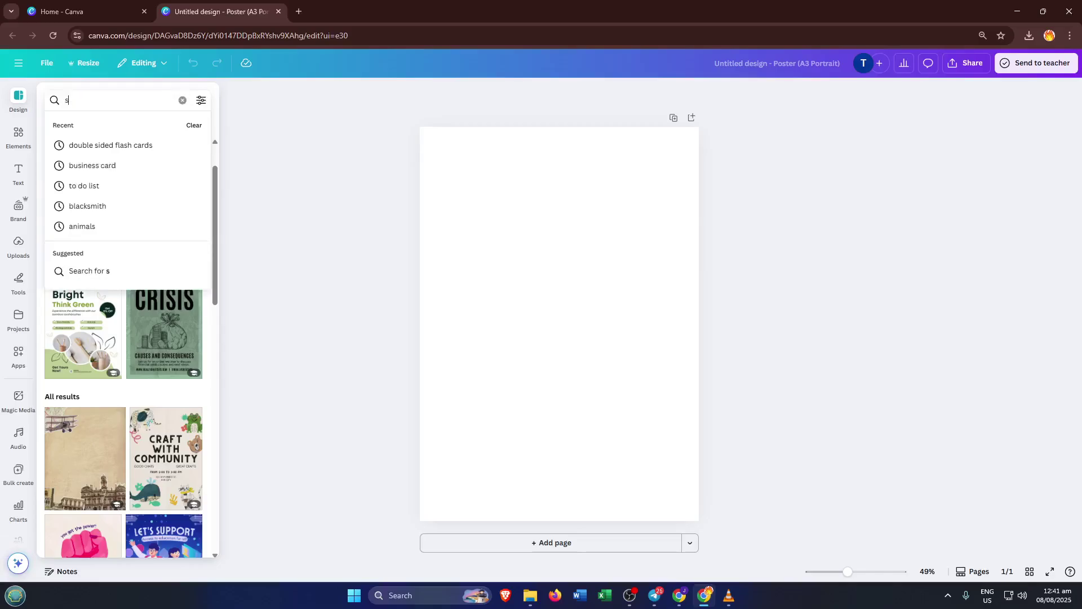
pyautogui.write('scie')
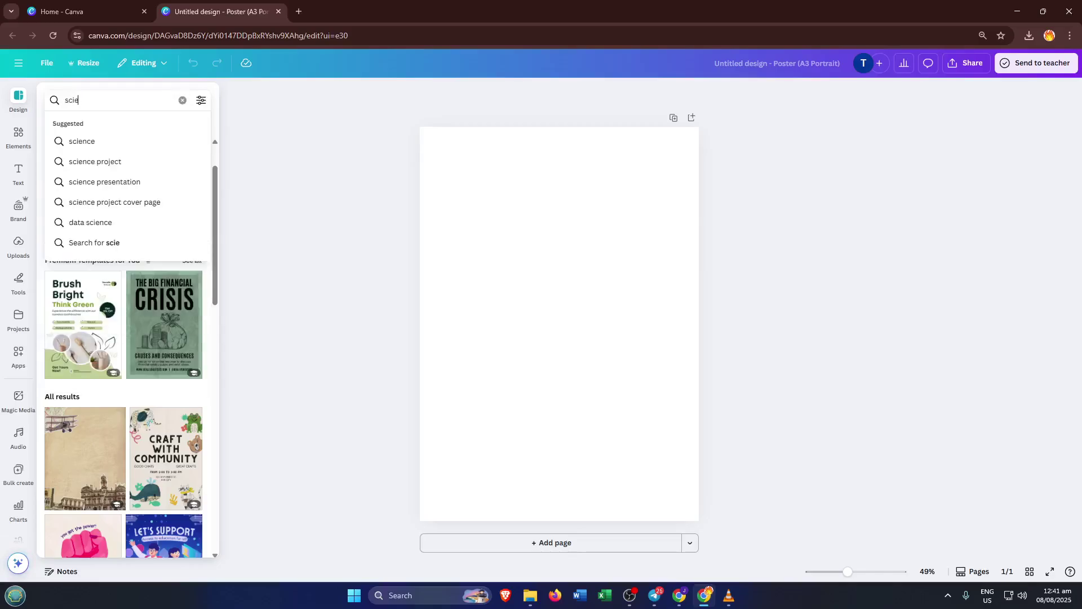
pyautogui.write('ntif')
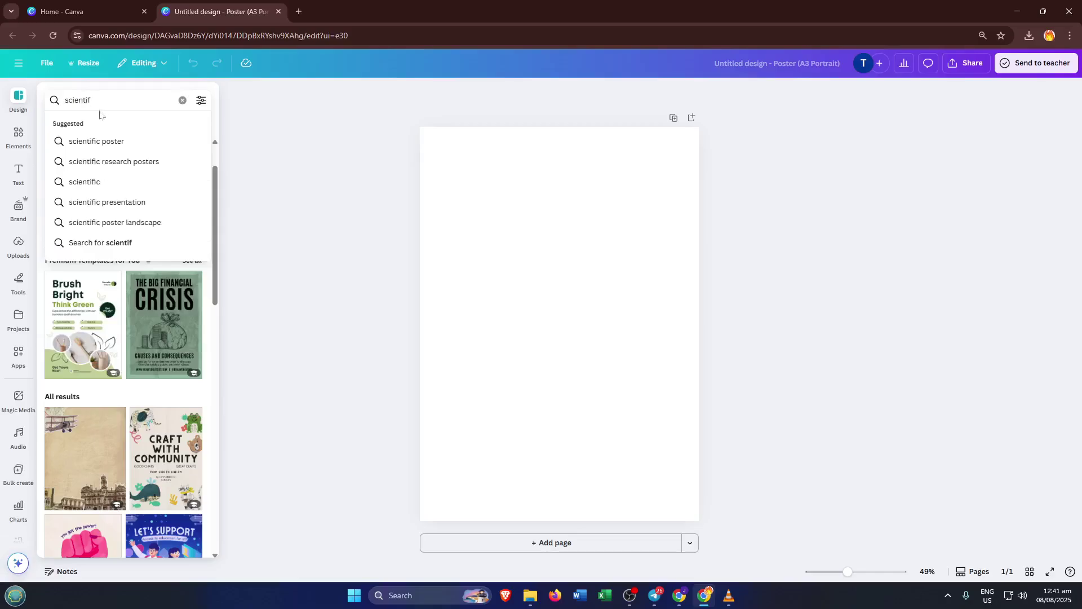
pyautogui.click(117, 142)
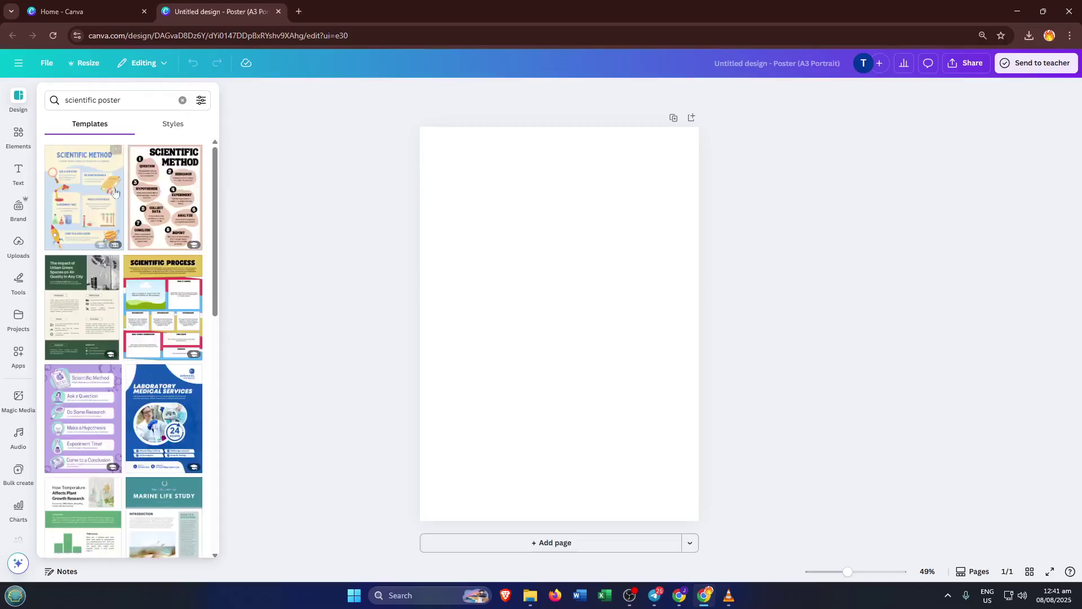
pyautogui.scroll(-2, 115, 192)
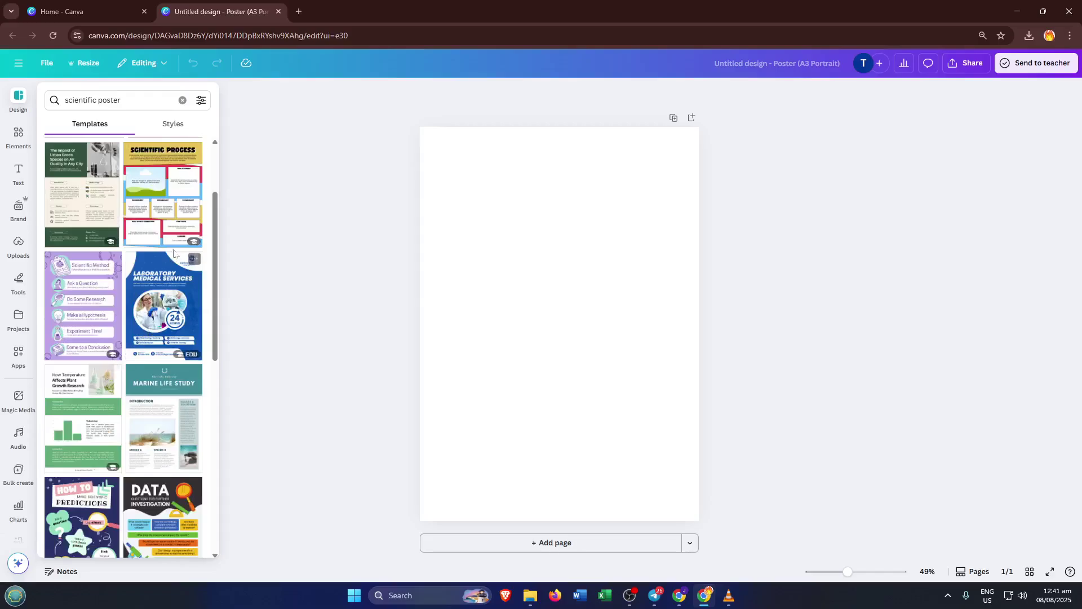
pyautogui.click(153, 309)
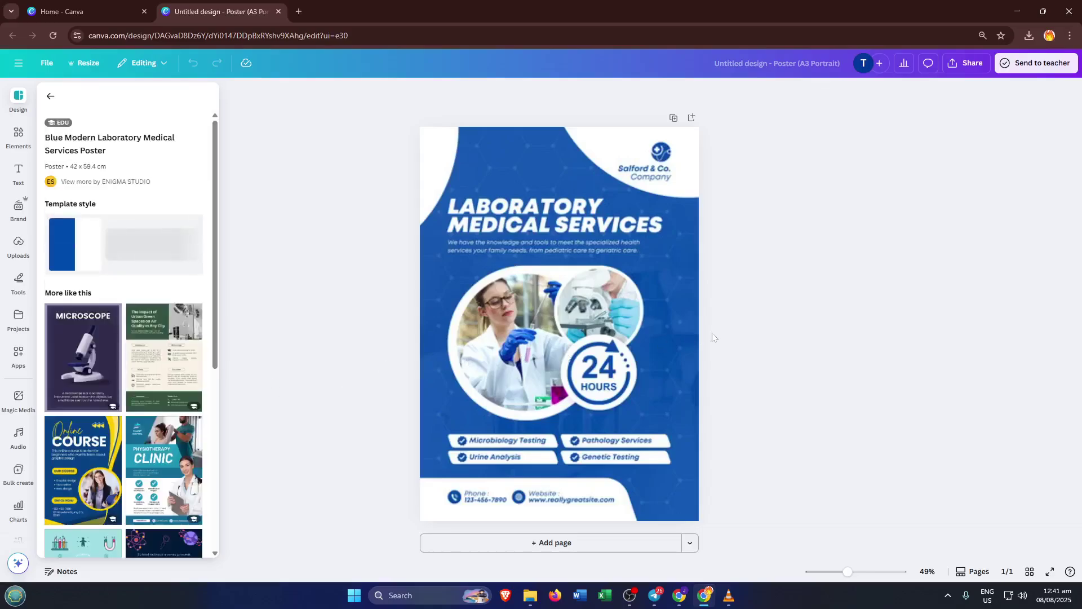
# Inspect the poster's images, lower shape, 24 HOURS badge, testing labels and top-right corner shape.
pyautogui.click(681, 326)
pyautogui.click(677, 258)
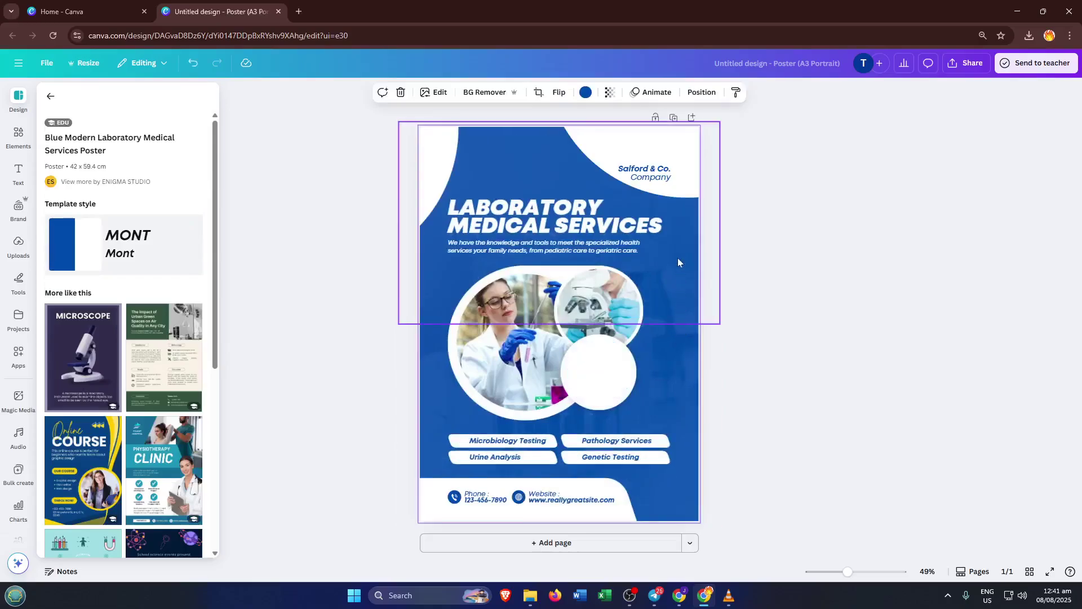
pyautogui.click(657, 377)
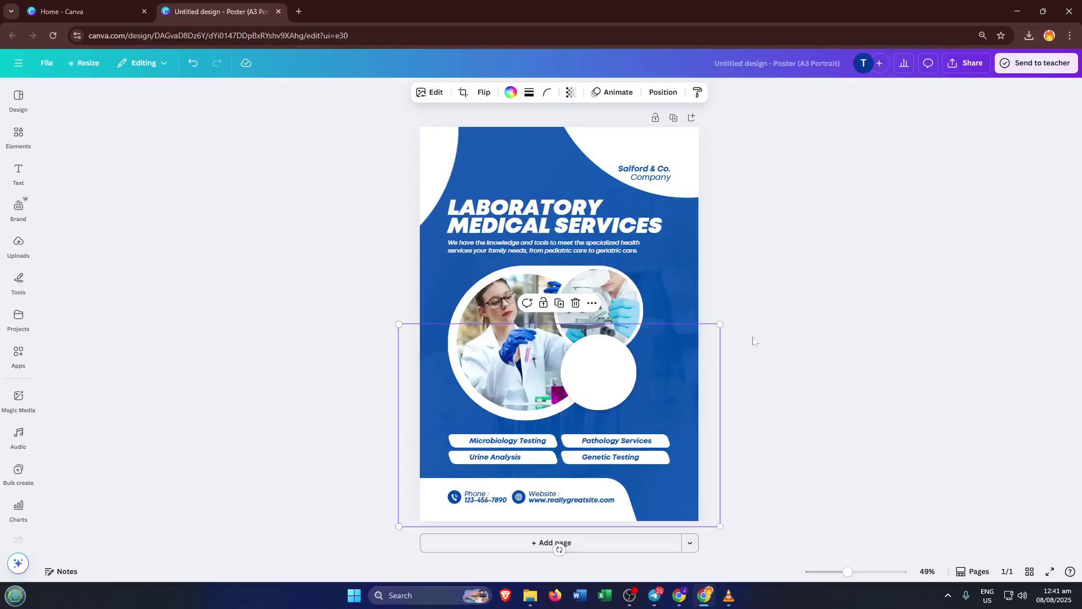
pyautogui.click(599, 367)
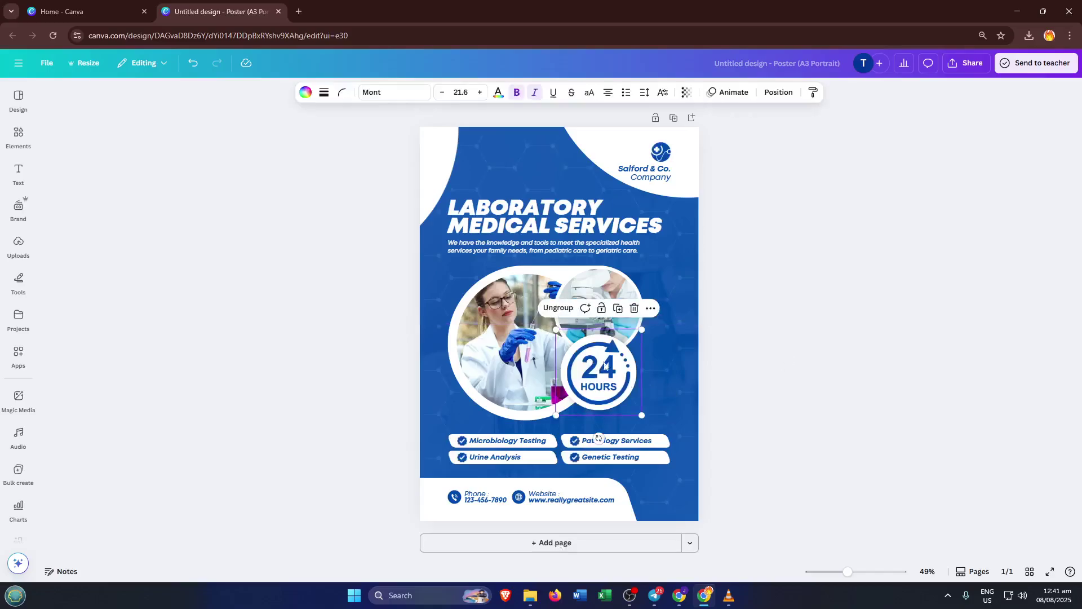
pyautogui.click(786, 334)
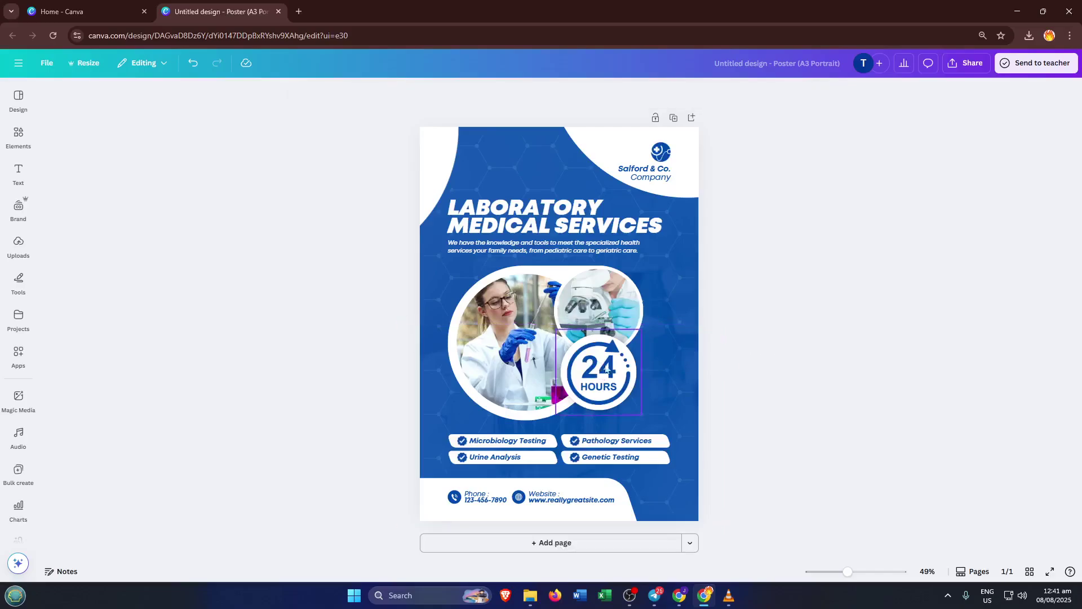
pyautogui.click(511, 447)
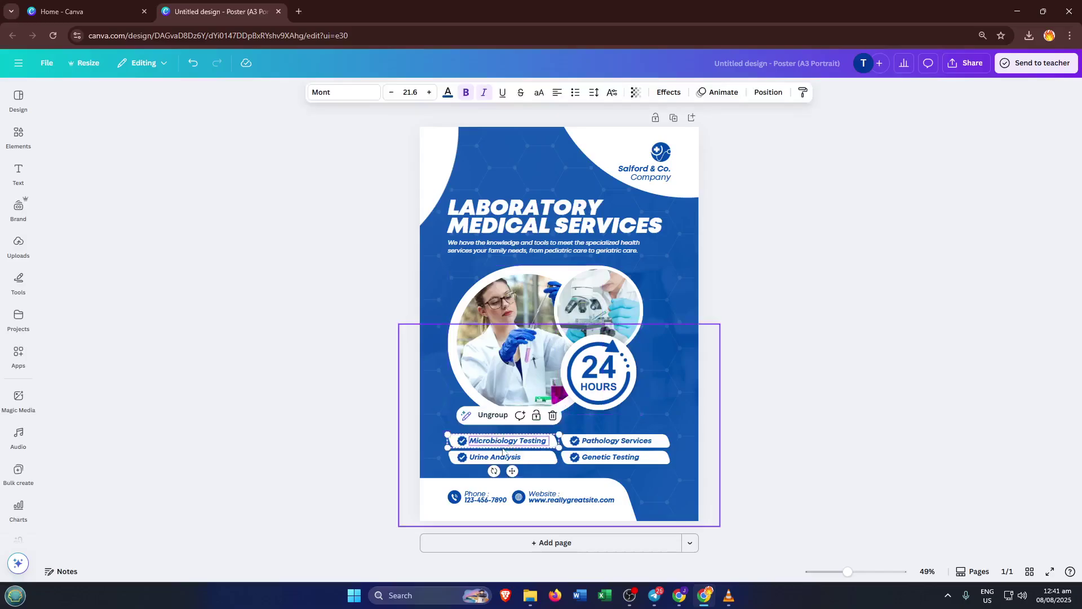
pyautogui.click(624, 464)
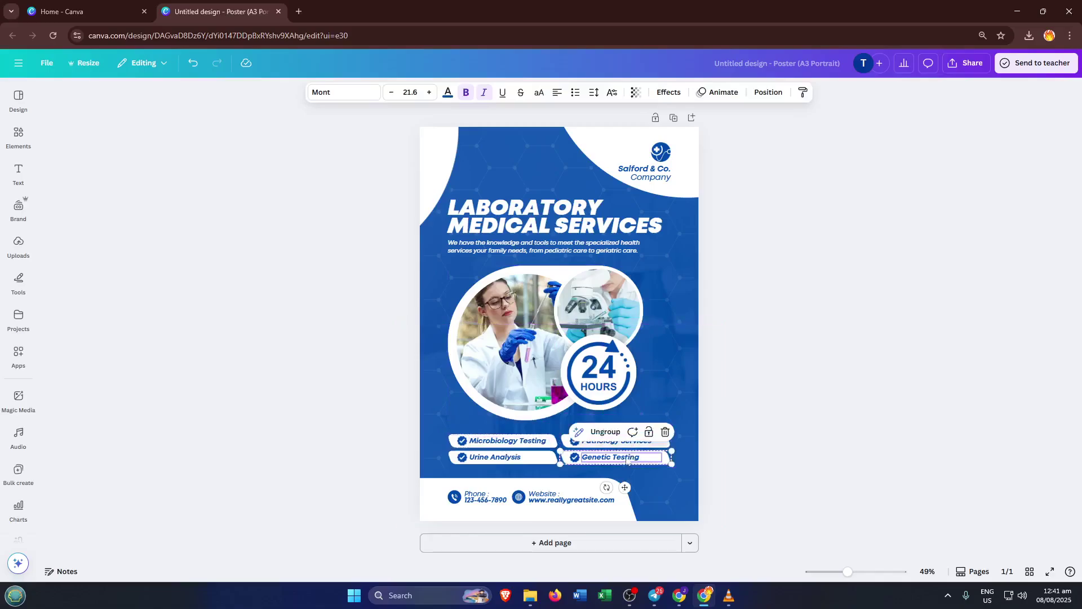
pyautogui.click(693, 189)
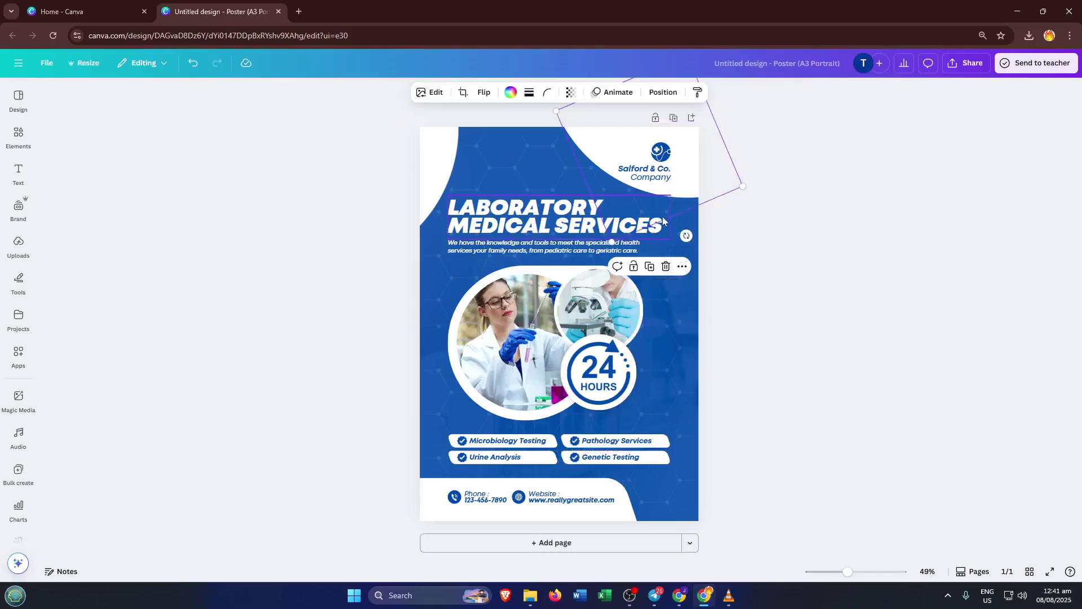
# Show all available graphics in the Elements library.
pyautogui.click(13, 179)
pyautogui.click(18, 135)
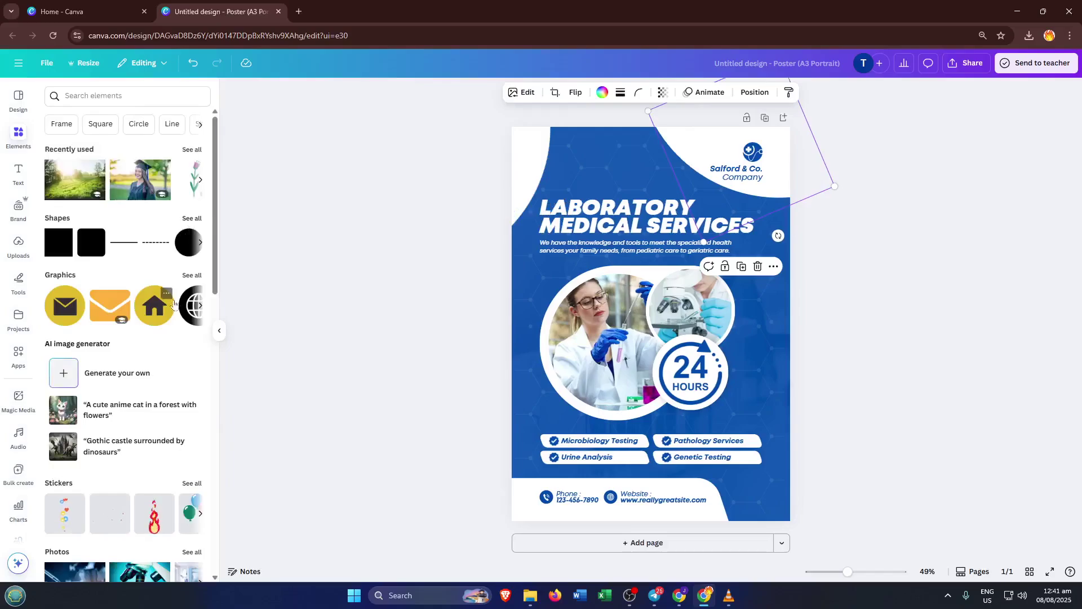
pyautogui.click(192, 276)
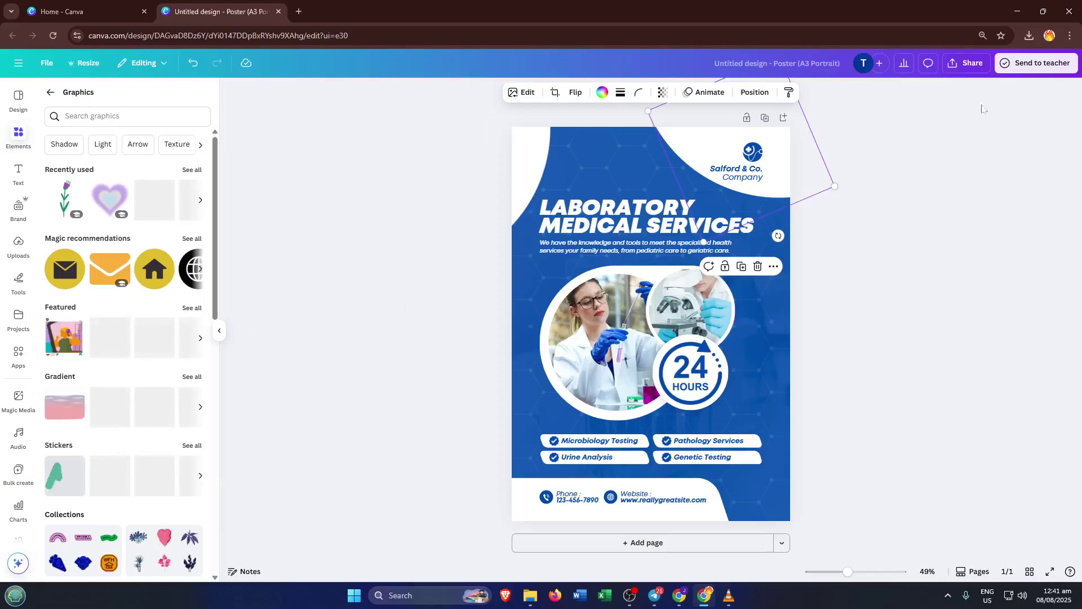
# In Share > Download, choose the PDF Print file type with the CMYK colour profile.
pyautogui.click(966, 63)
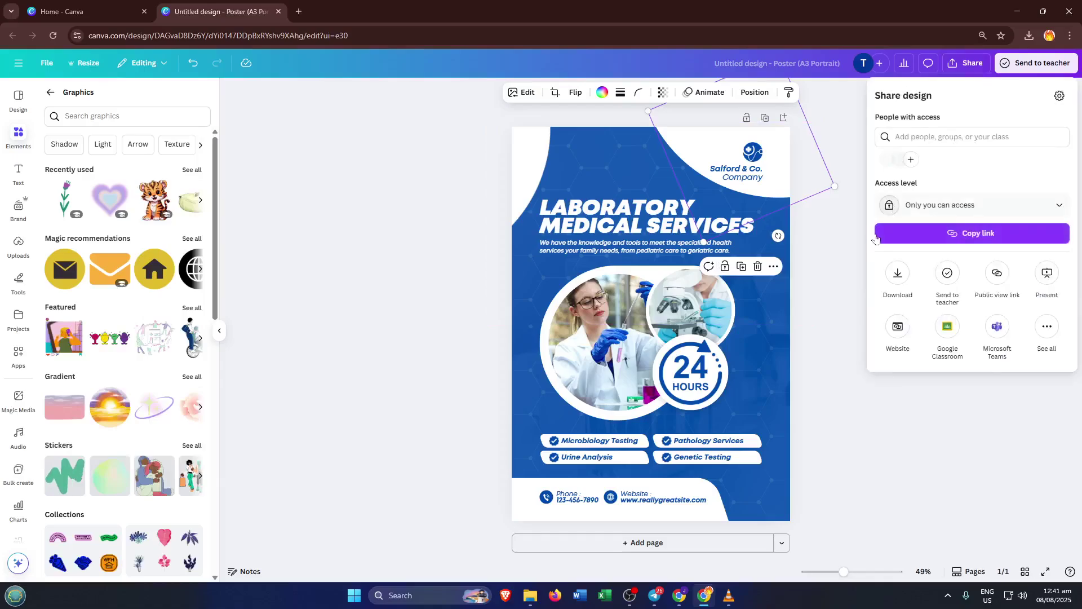
pyautogui.click(896, 275)
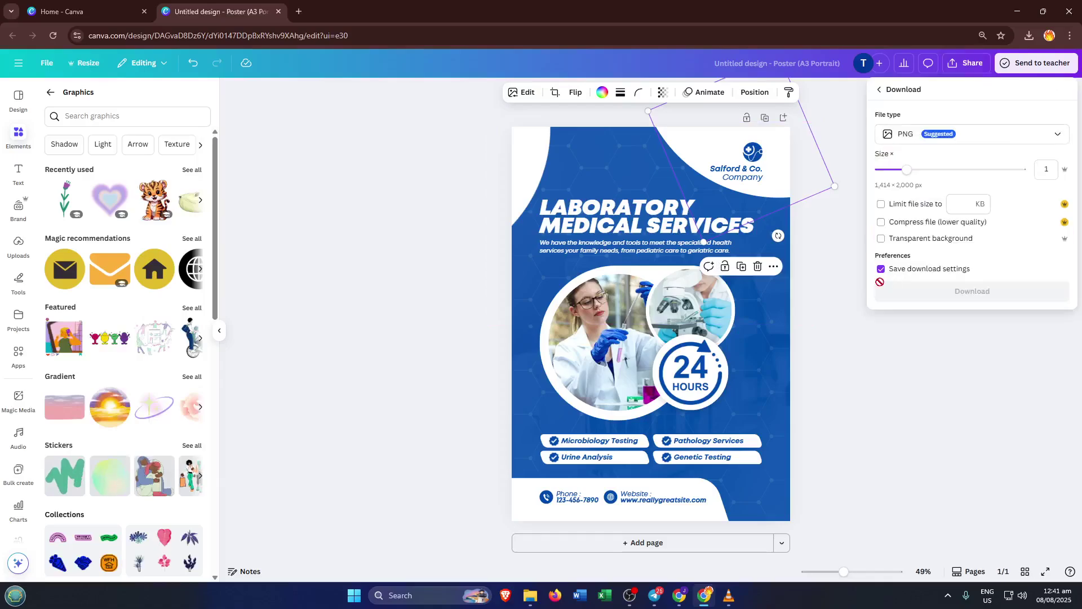
pyautogui.click(1031, 140)
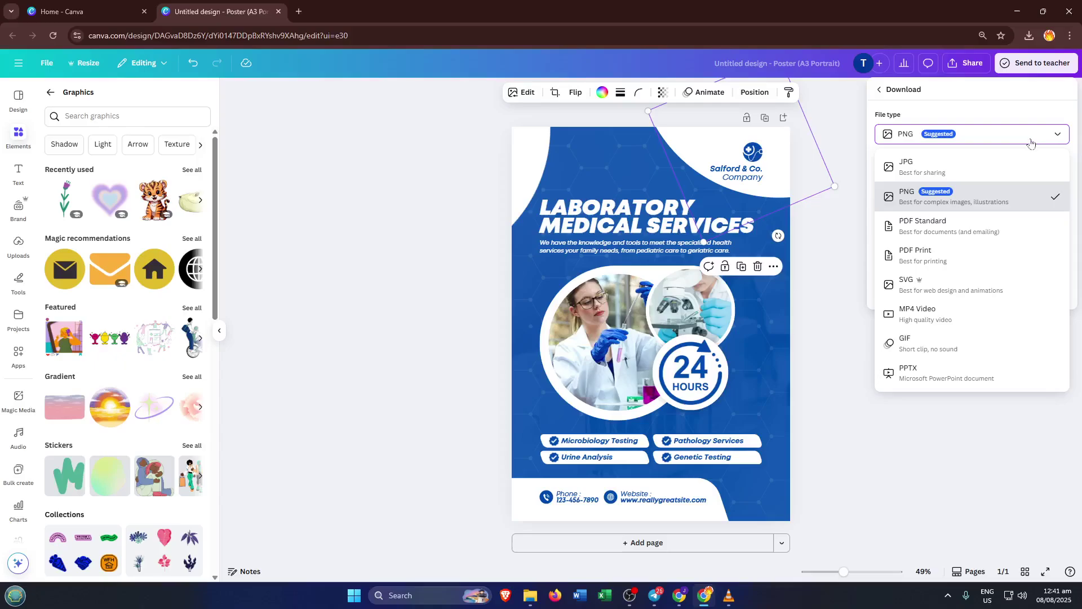
pyautogui.click(996, 257)
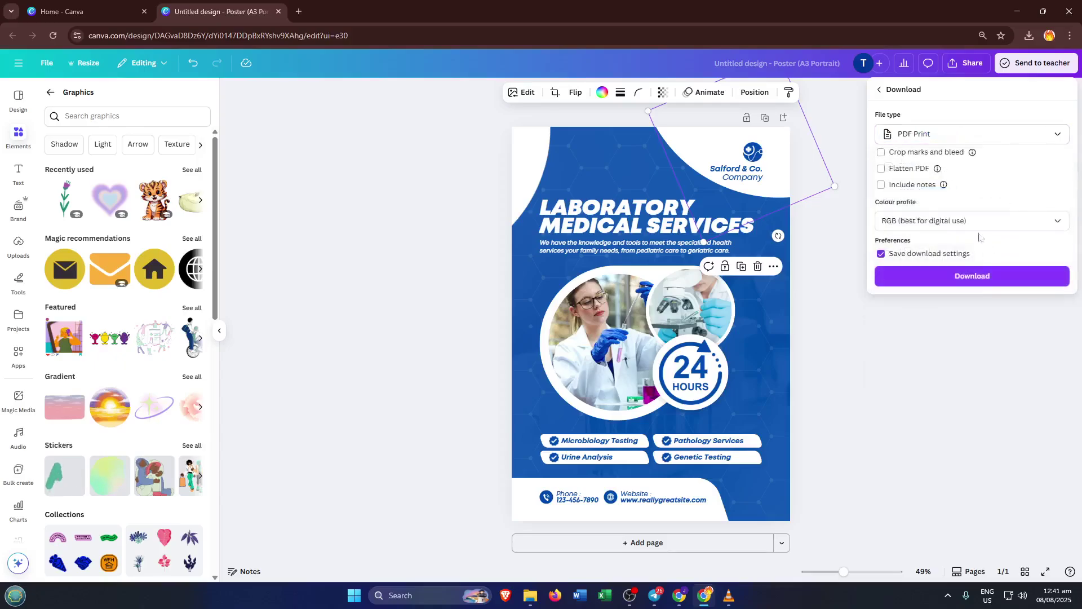
pyautogui.click(1006, 224)
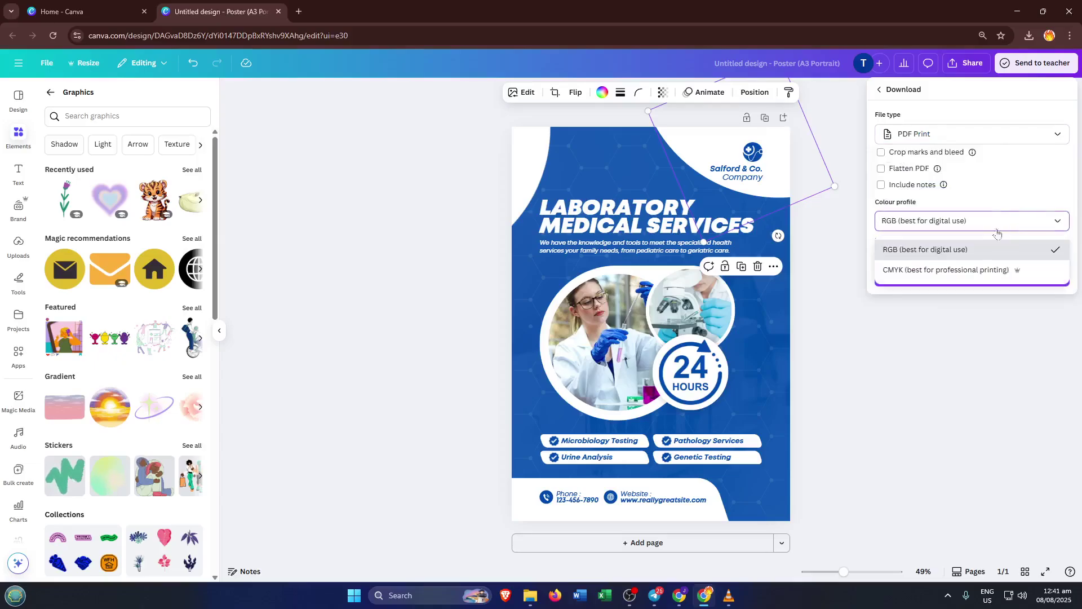
pyautogui.click(970, 273)
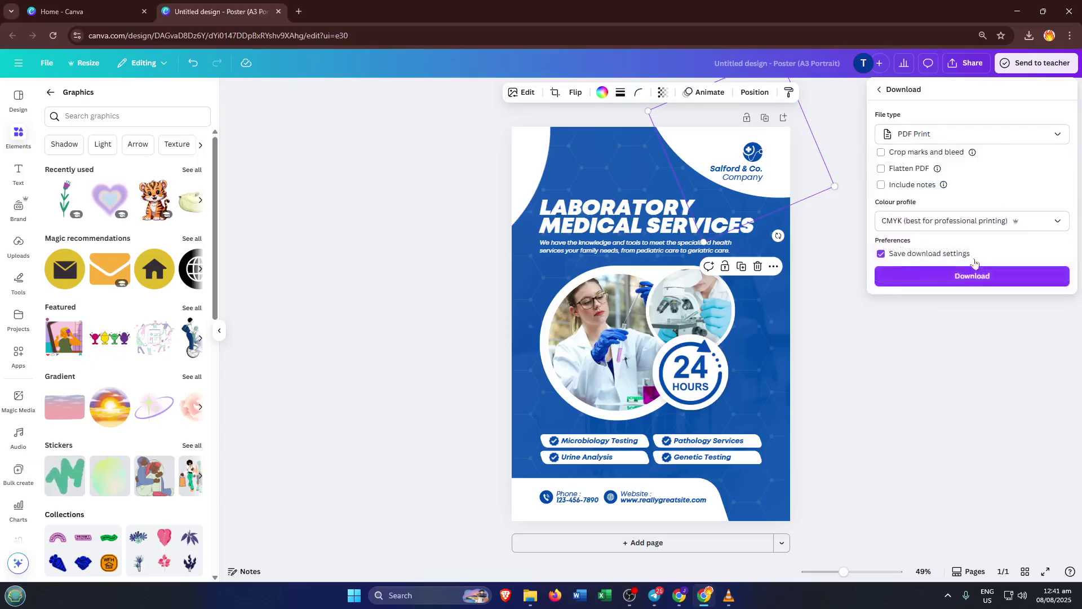
# Close the Download panel, show all Magic recommendations graphics, and deselect the corner shape.
pyautogui.click(192, 240)
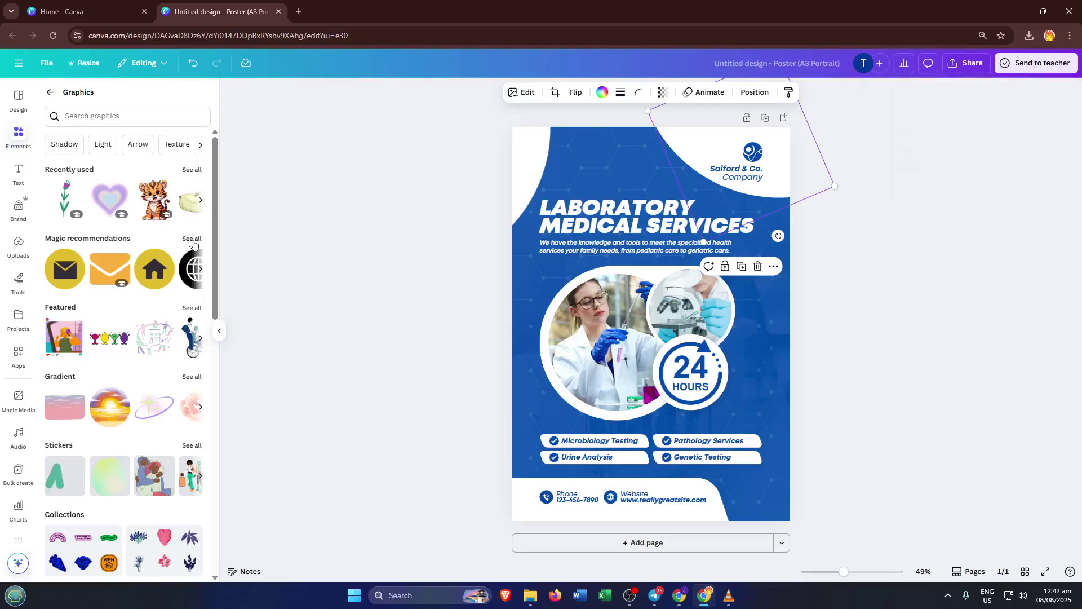
pyautogui.click(192, 242)
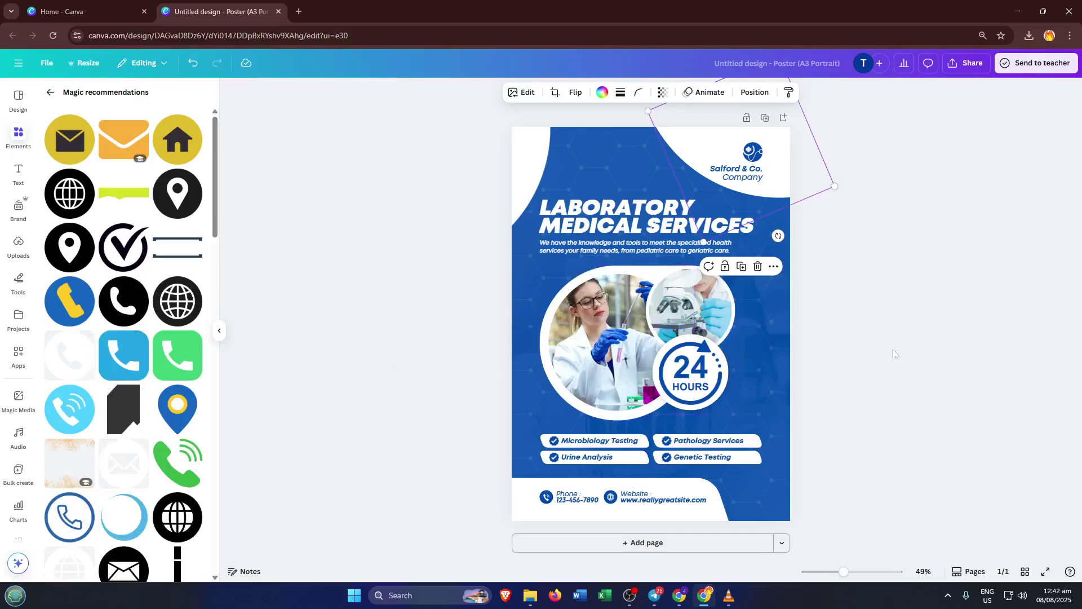
pyautogui.click(920, 305)
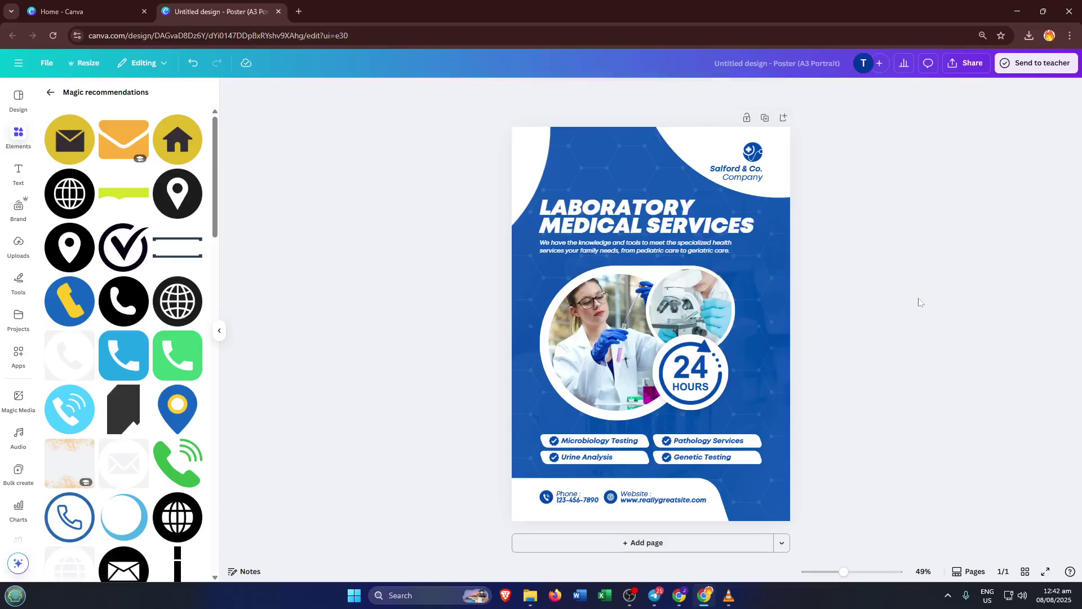